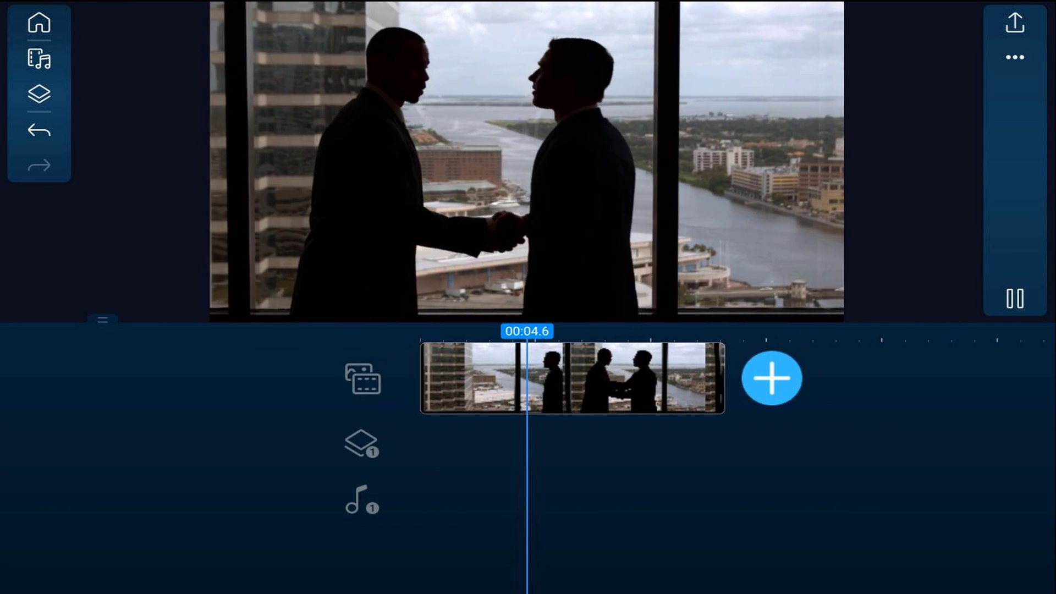
Add the Default 'Tap to Edit' text title as a layer at the handshake clip's start.
{"action": "left_click", "coordinate": [1015, 298]}
{"action": "left_click_drag", "start_coordinate": [875, 486], "coordinate": [986, 486]}
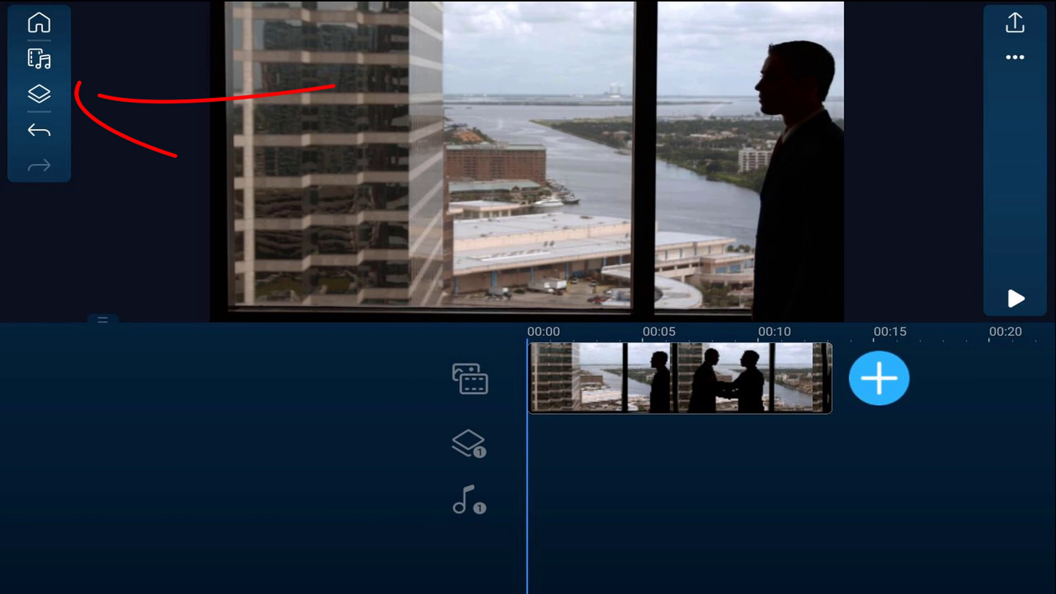
{"action": "left_click", "coordinate": [39, 94]}
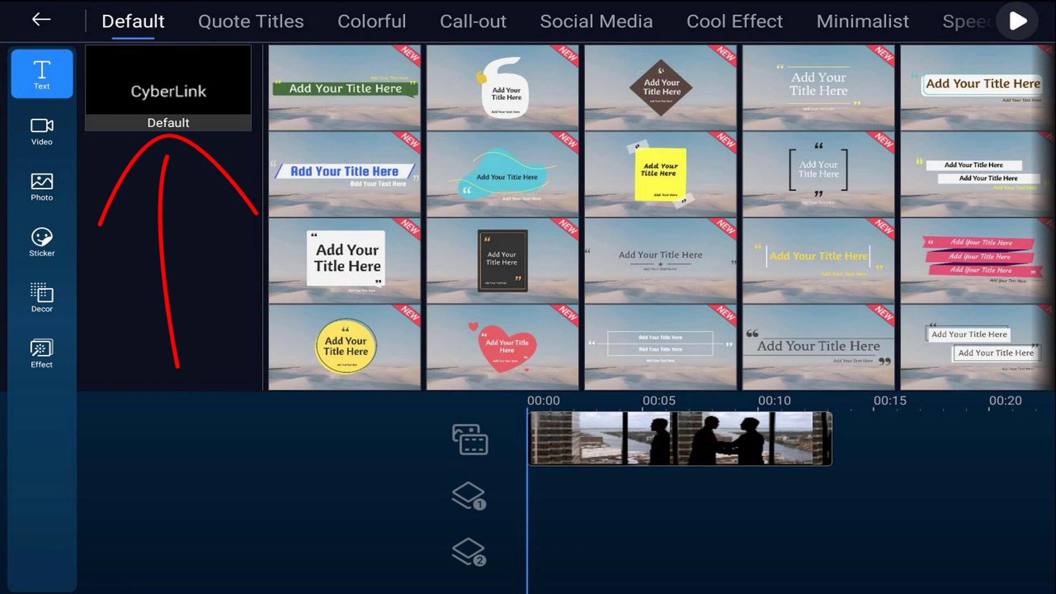
{"action": "left_click", "coordinate": [169, 86]}
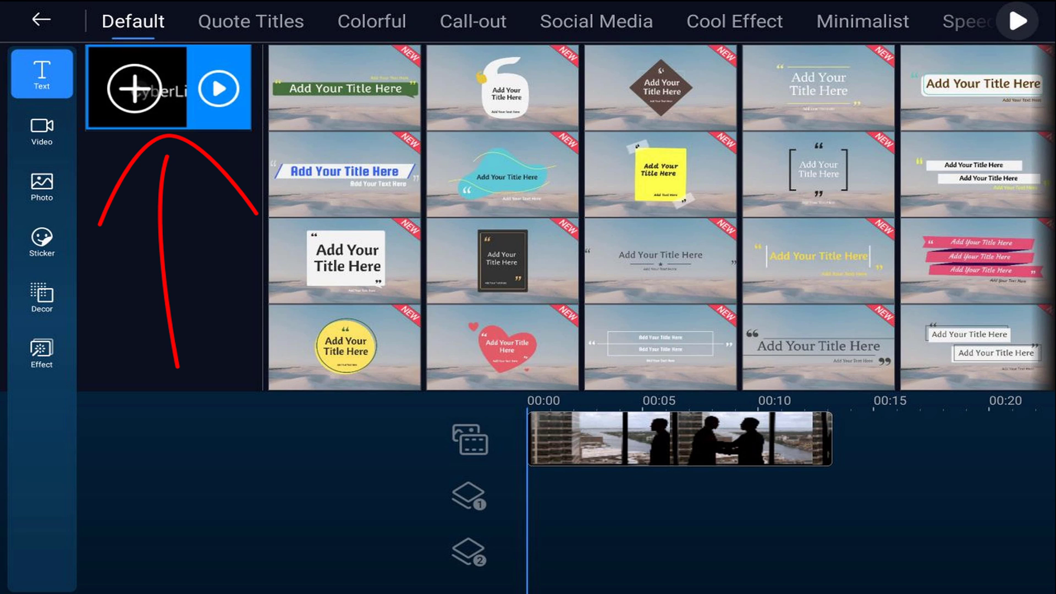
{"action": "left_click", "coordinate": [134, 87]}
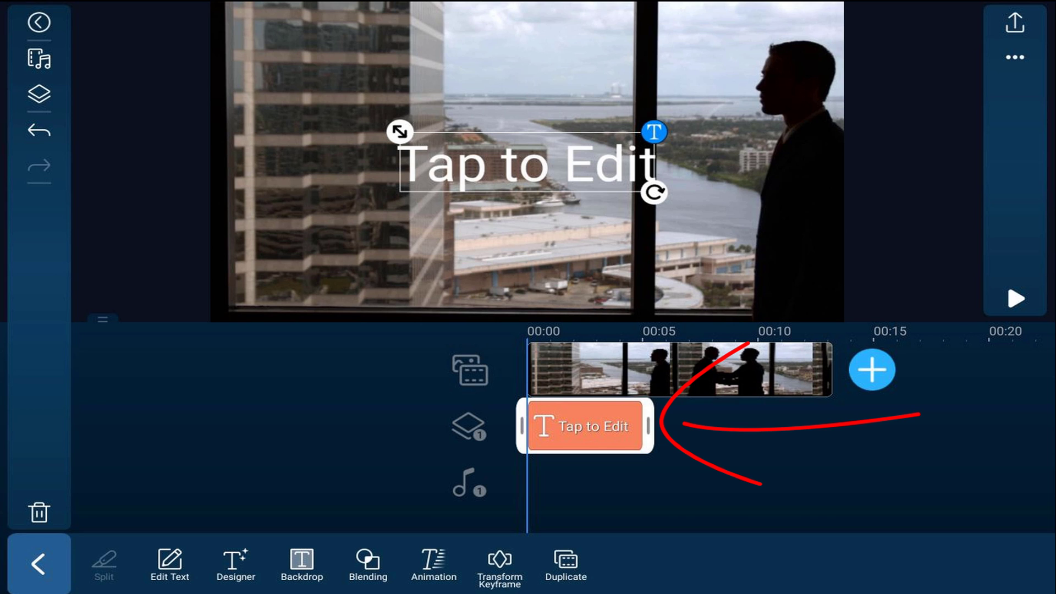
Lengthen the Tap to Edit title clip to about 00:12 to match the handshake clip.
{"action": "left_click_drag", "start_coordinate": [649, 426], "coordinate": [818, 436]}
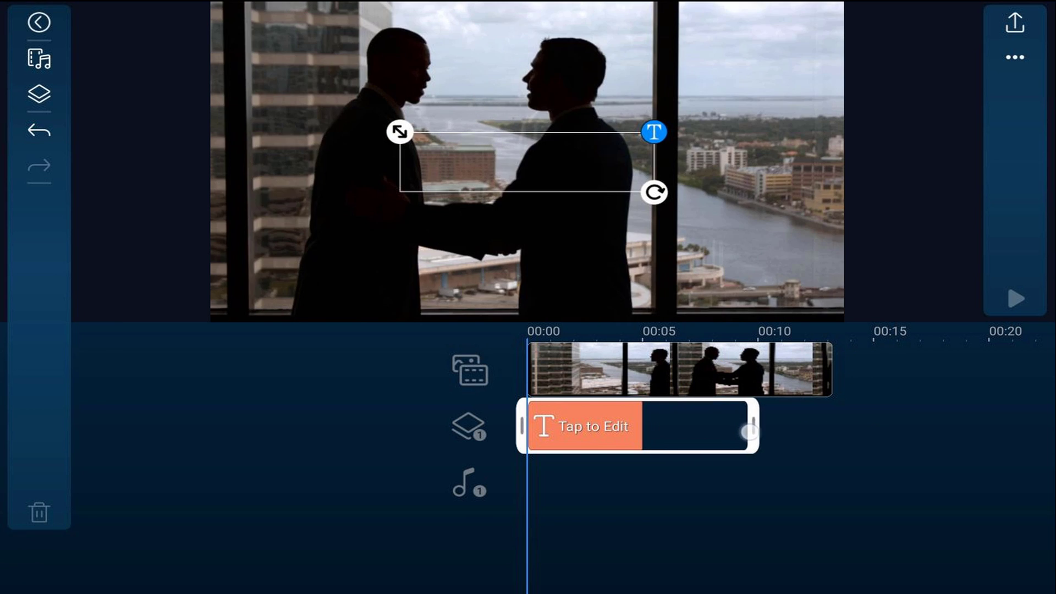
{"action": "left_click_drag", "start_coordinate": [818, 436], "coordinate": [820, 437]}
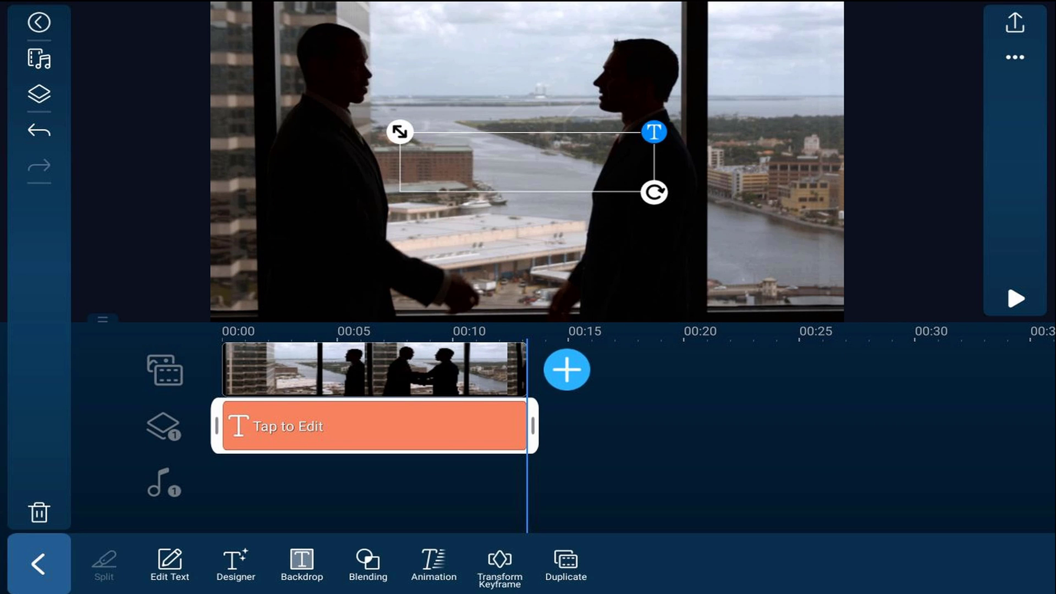
{"action": "left_click_drag", "start_coordinate": [632, 470], "coordinate": [1032, 479]}
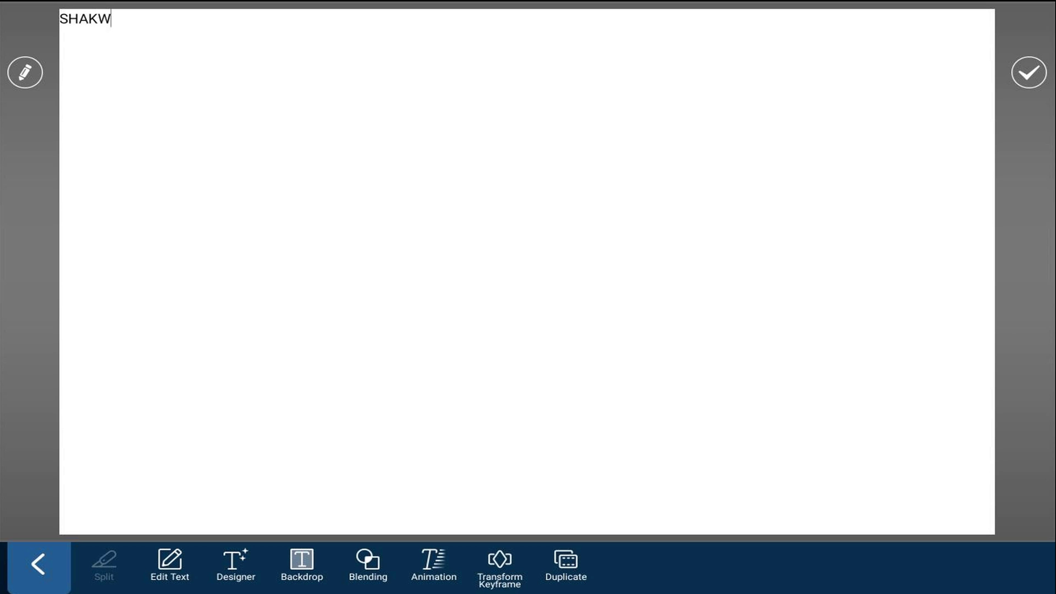
Delete the stray letter so the title reads SHAKE, and confirm the text.
{"action": "key", "text": "BackSpace"}
{"action": "type", "text": "E"}
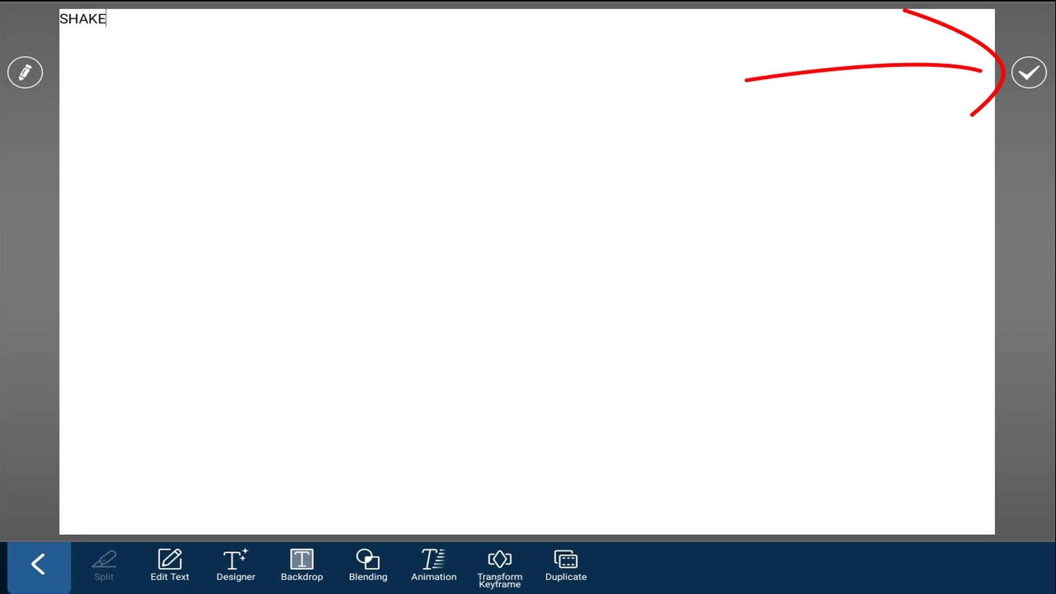
{"action": "left_click", "coordinate": [1029, 74]}
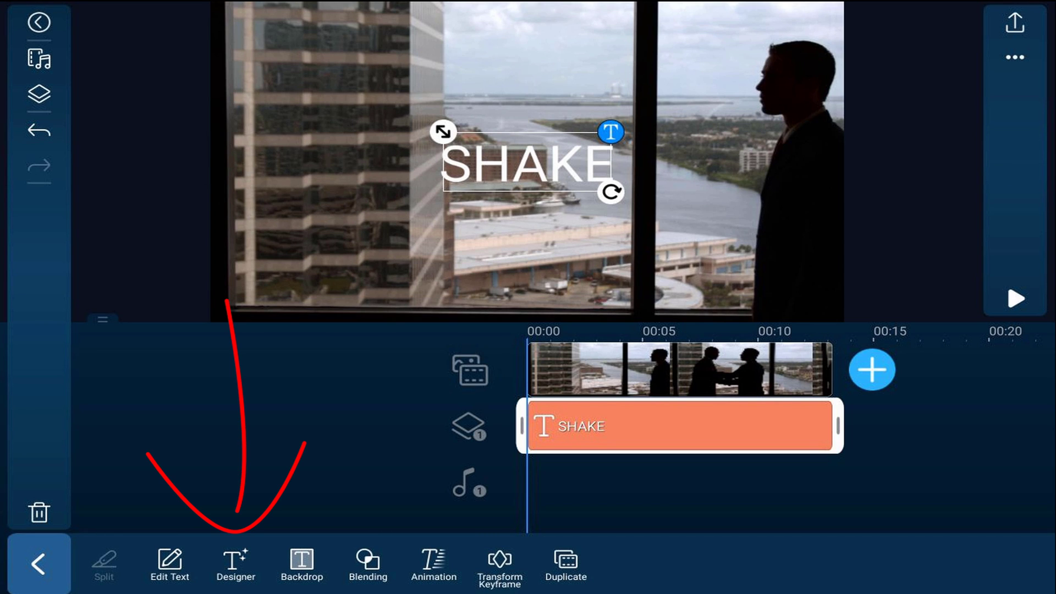
Set the SHAKE title's font to Noto Sans Myanmar Bold in Designer.
{"action": "left_click", "coordinate": [235, 565]}
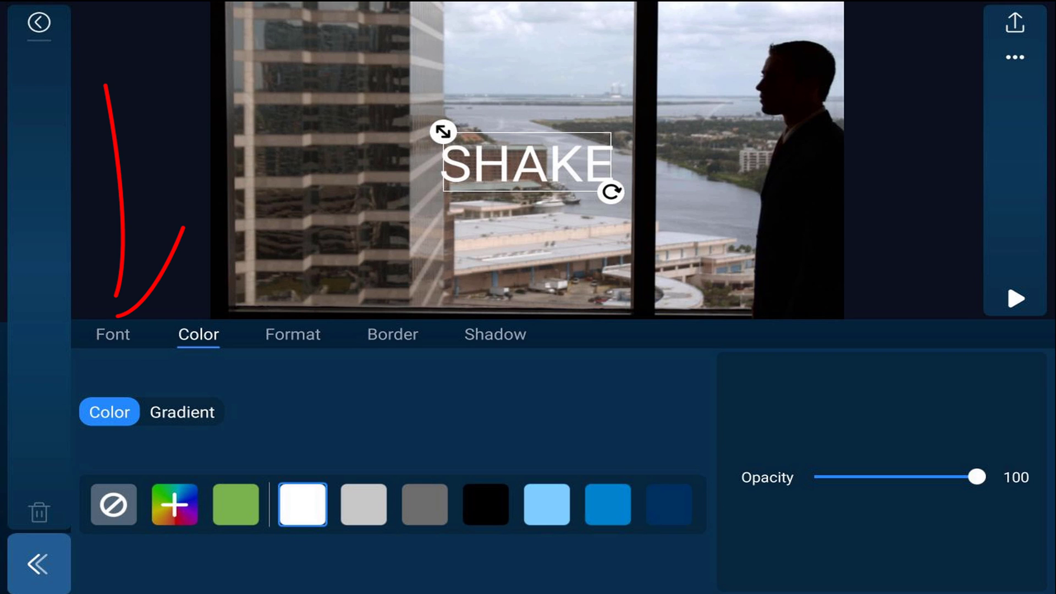
{"action": "left_click", "coordinate": [113, 334]}
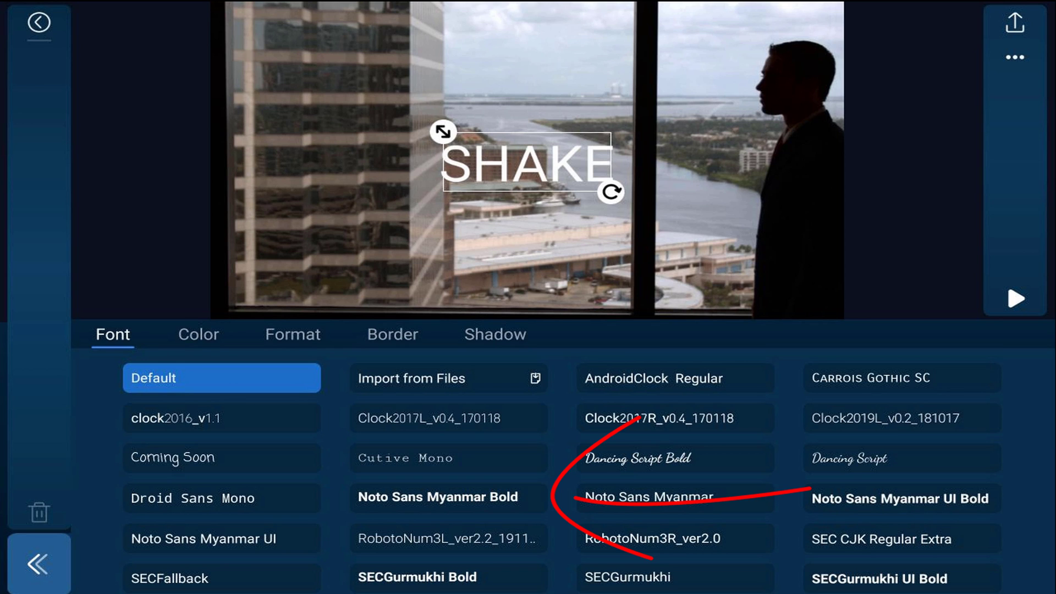
{"action": "left_click", "coordinate": [449, 497]}
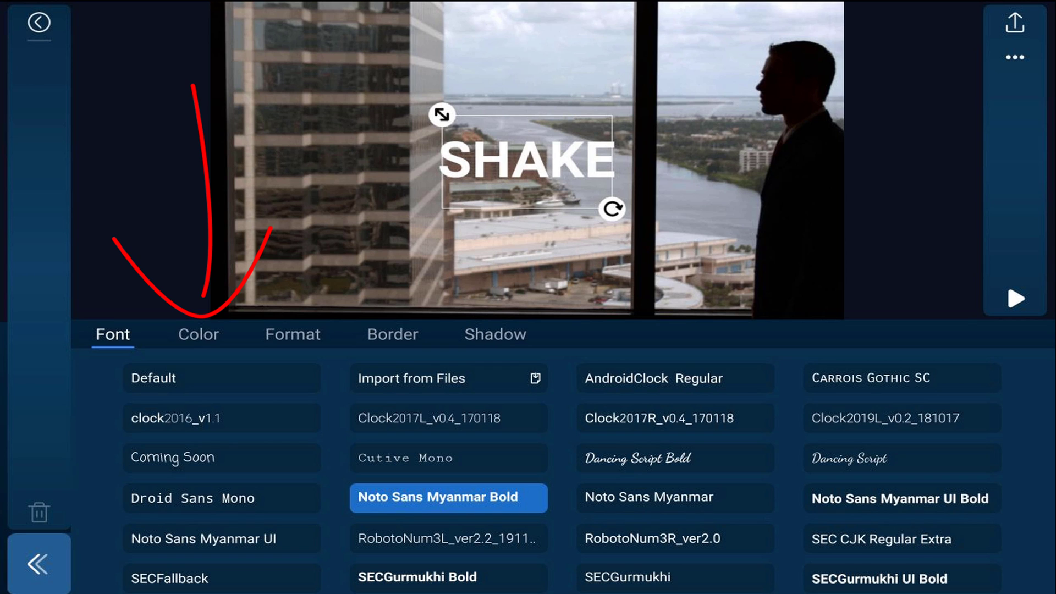
Colour the SHAKE text with the dark red swatch.
{"action": "left_click", "coordinate": [198, 346]}
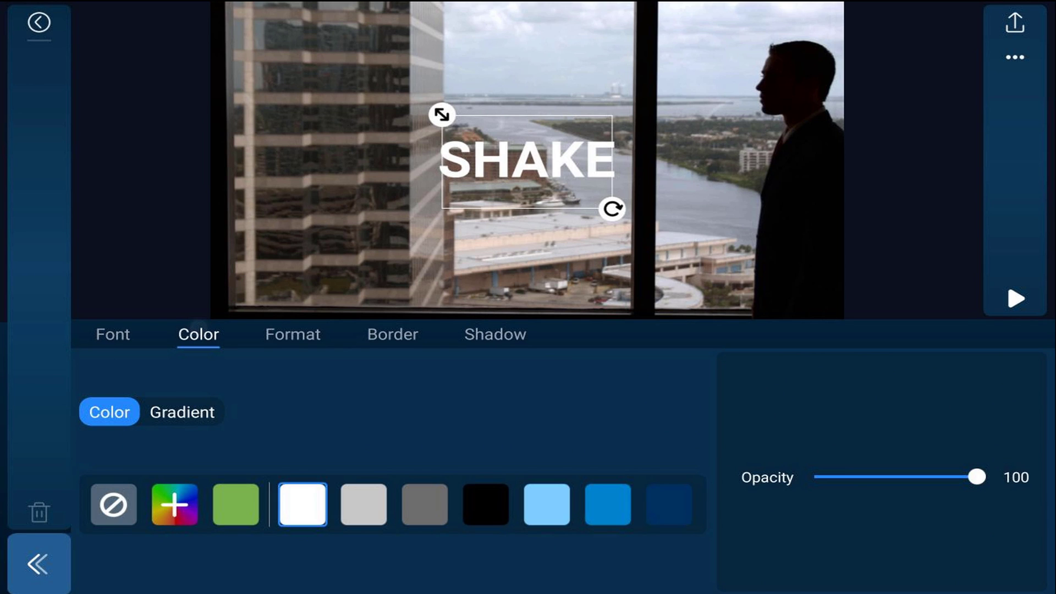
{"action": "mouse_move", "coordinate": [571, 500]}
{"action": "left_mouse_down"}
{"action": "mouse_move", "coordinate": [279, 537]}
{"action": "mouse_move", "coordinate": [130, 536]}
{"action": "left_mouse_up"}
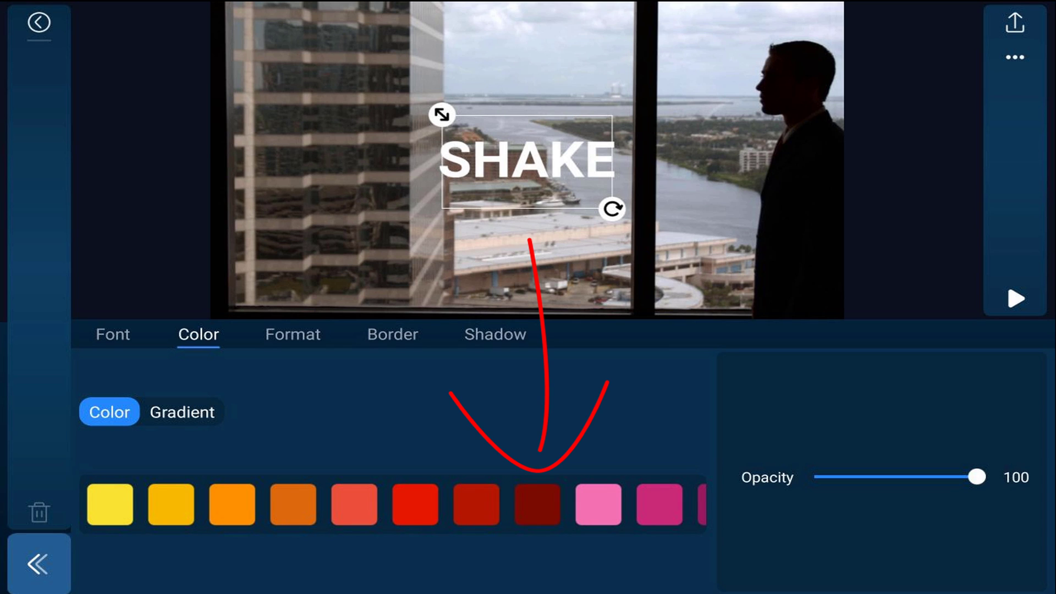
{"action": "left_click", "coordinate": [537, 504]}
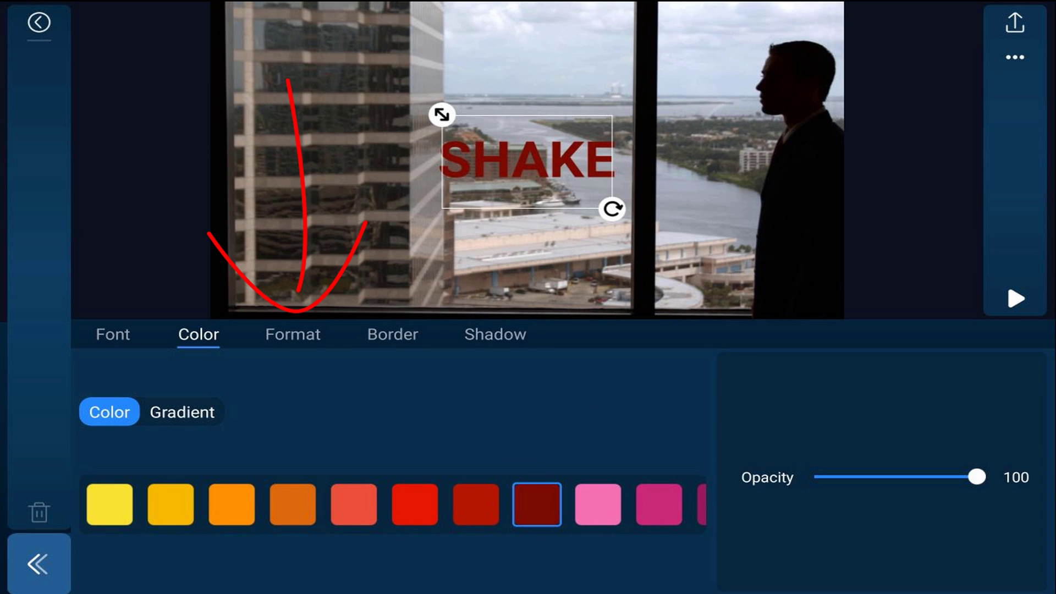
Make the SHAKE text bold and return to the timeline.
{"action": "left_click", "coordinate": [292, 335]}
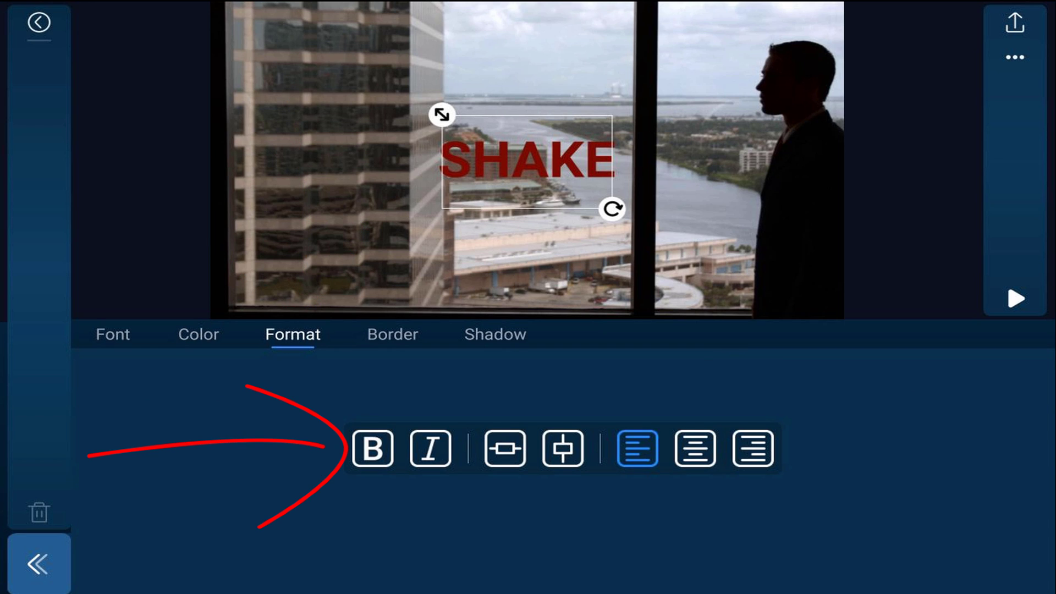
{"action": "left_click", "coordinate": [372, 449]}
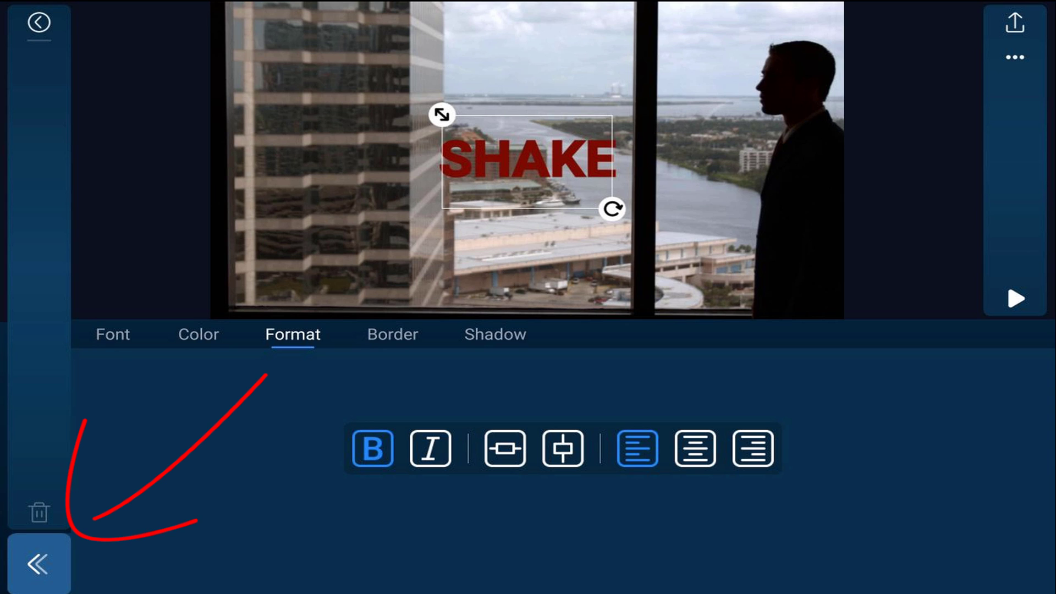
{"action": "left_click", "coordinate": [39, 564]}
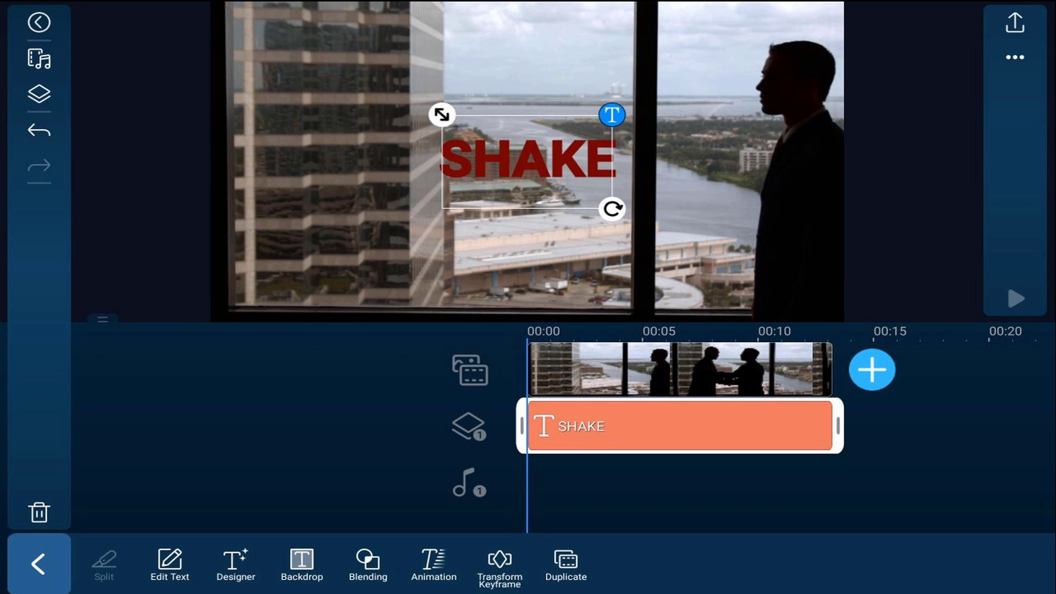
{"action": "left_click_drag", "start_coordinate": [932, 490], "coordinate": [798, 486]}
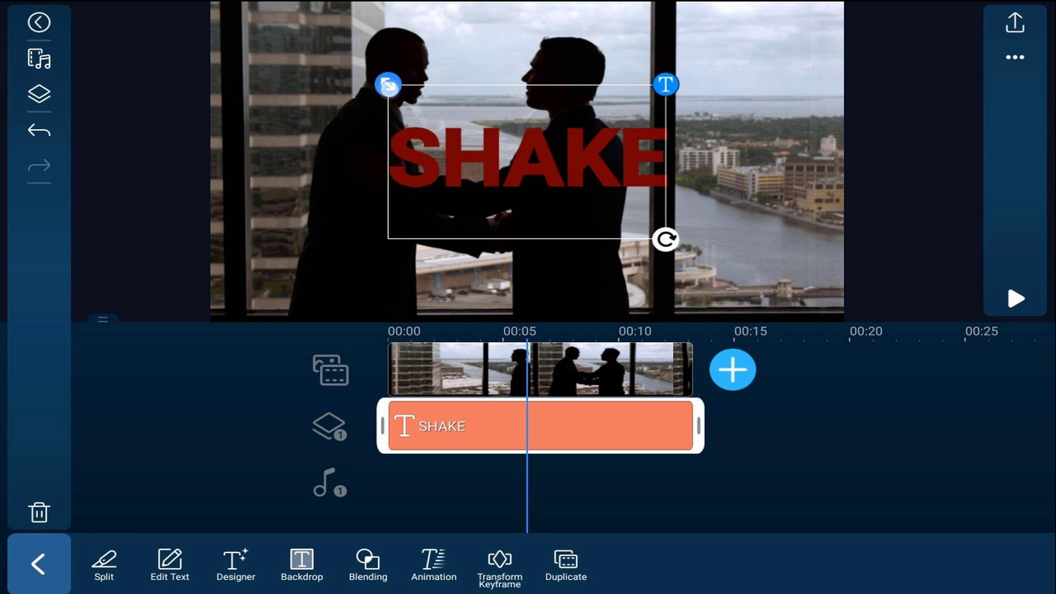
Resize SHAKE to fill most of the frame and centre it over the figures.
{"action": "left_click_drag", "start_coordinate": [442, 115], "coordinate": [283, 25]}
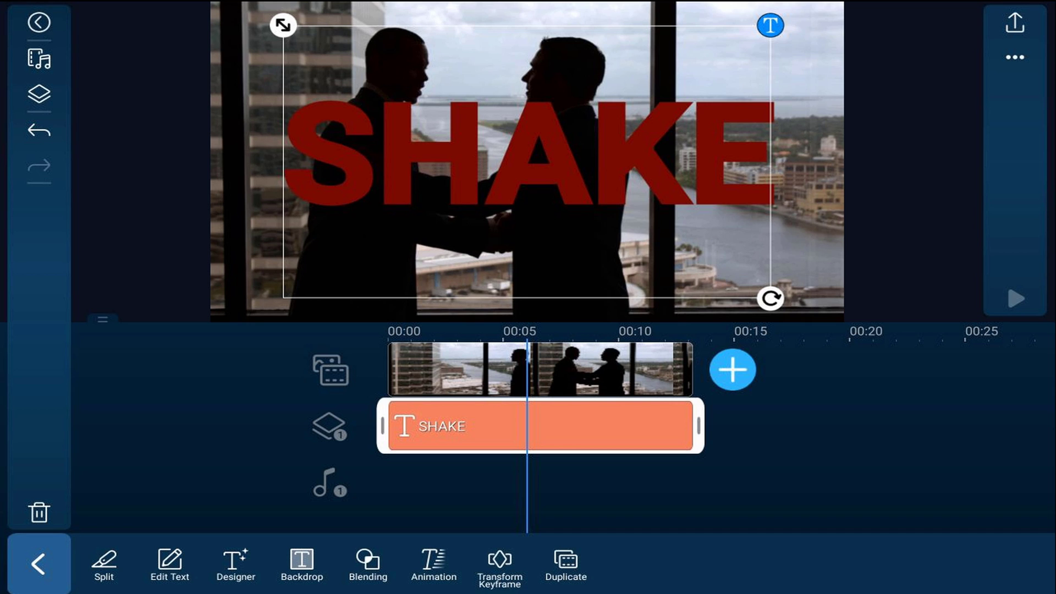
{"action": "left_click_drag", "start_coordinate": [620, 244], "coordinate": [625, 240]}
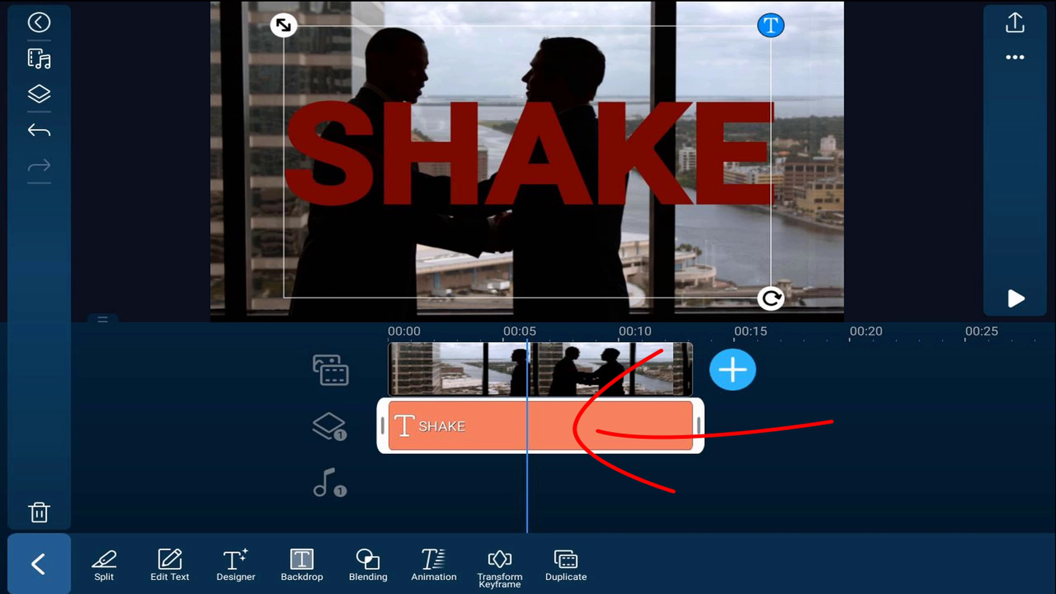
Move the SHAKE clip down onto the layer 2 track, leaving layer 1 empty.
{"action": "left_click", "coordinate": [560, 427]}
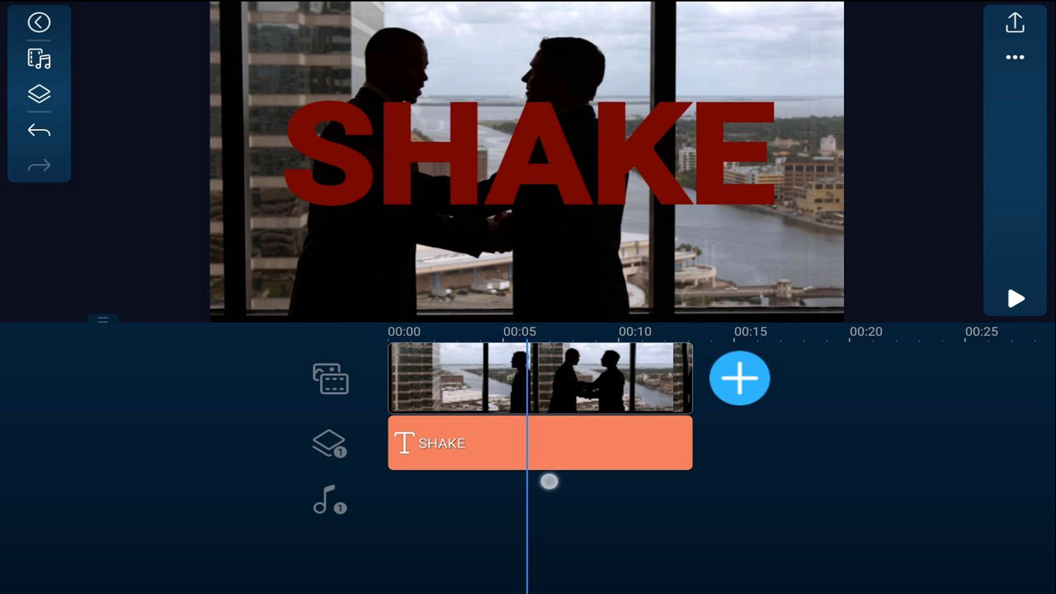
{"action": "left_click_drag", "start_coordinate": [537, 545], "coordinate": [532, 544]}
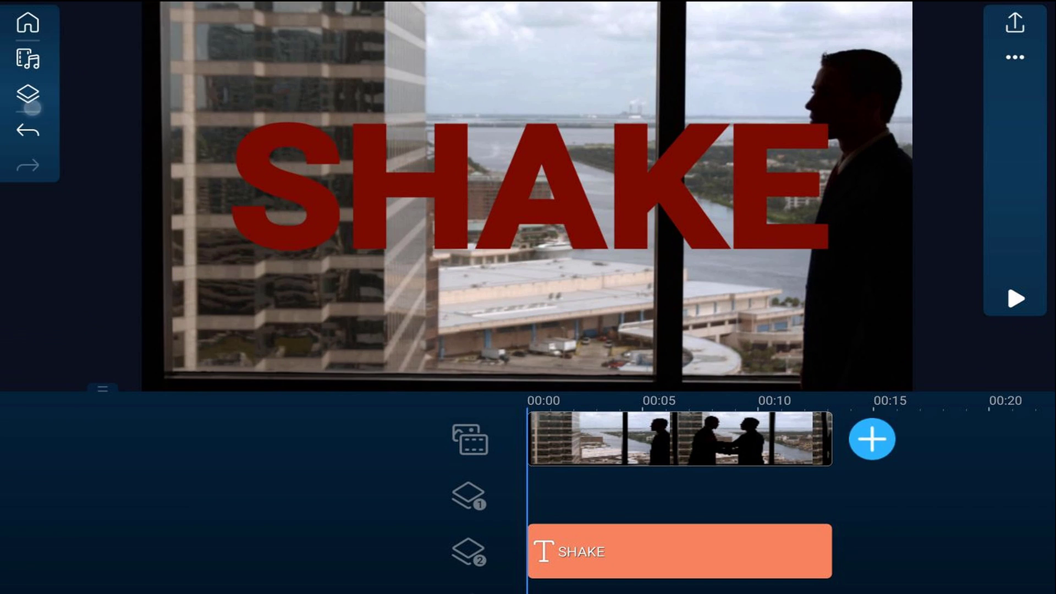
Add a white Color Board from Layers > Photo onto the overlay track.
{"action": "left_click", "coordinate": [39, 93]}
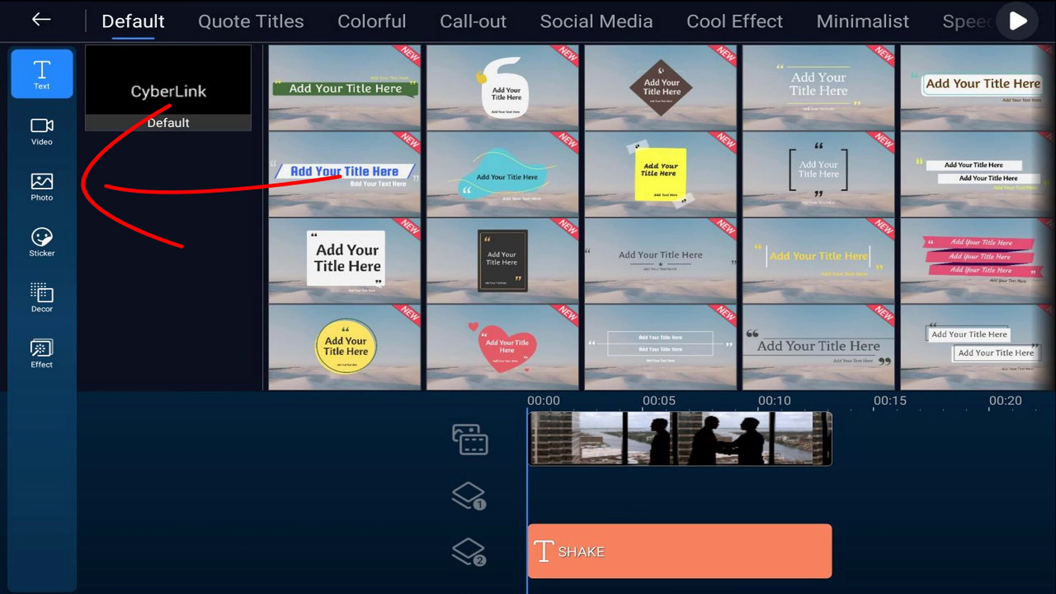
{"action": "left_click", "coordinate": [42, 186]}
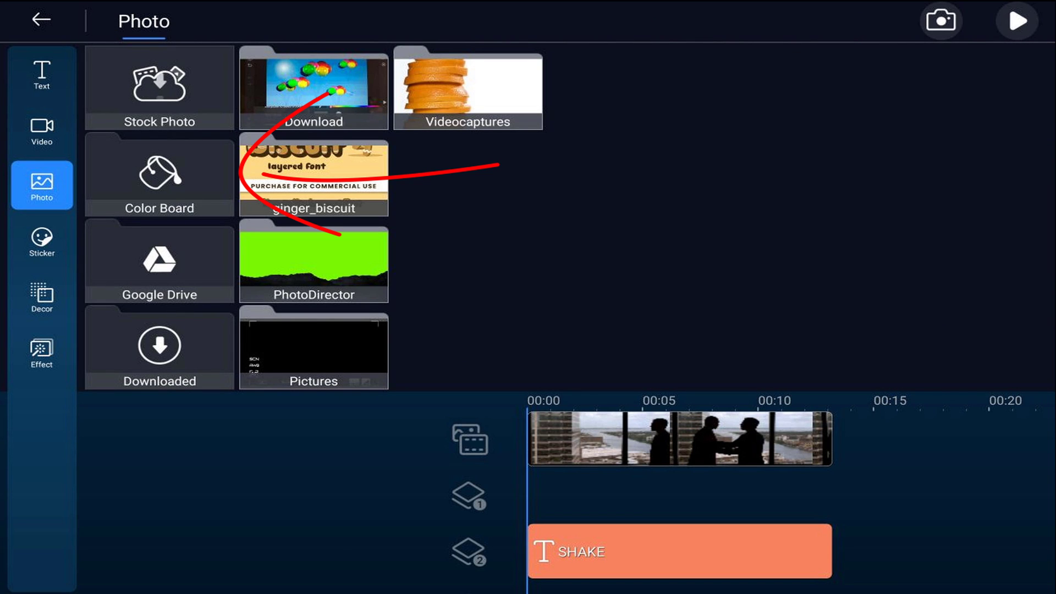
{"action": "left_click", "coordinate": [160, 174]}
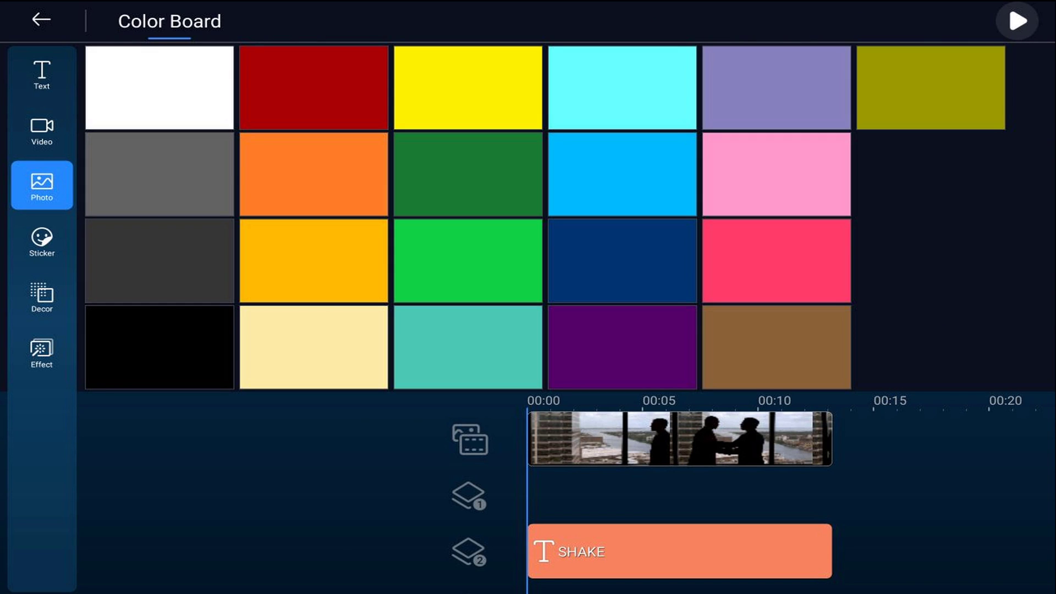
{"action": "left_click", "coordinate": [161, 91]}
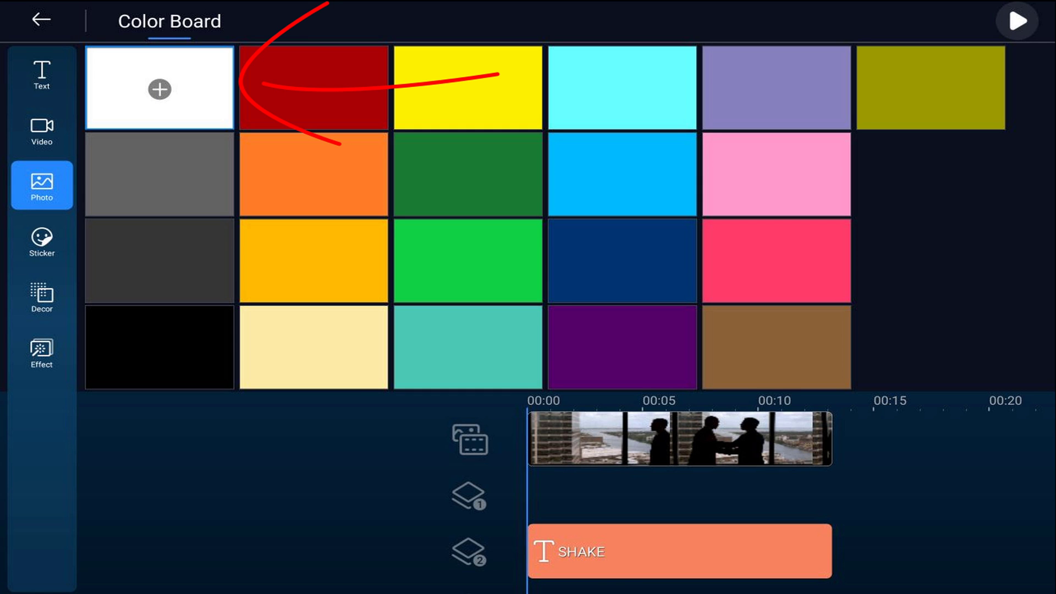
{"action": "left_click", "coordinate": [160, 89]}
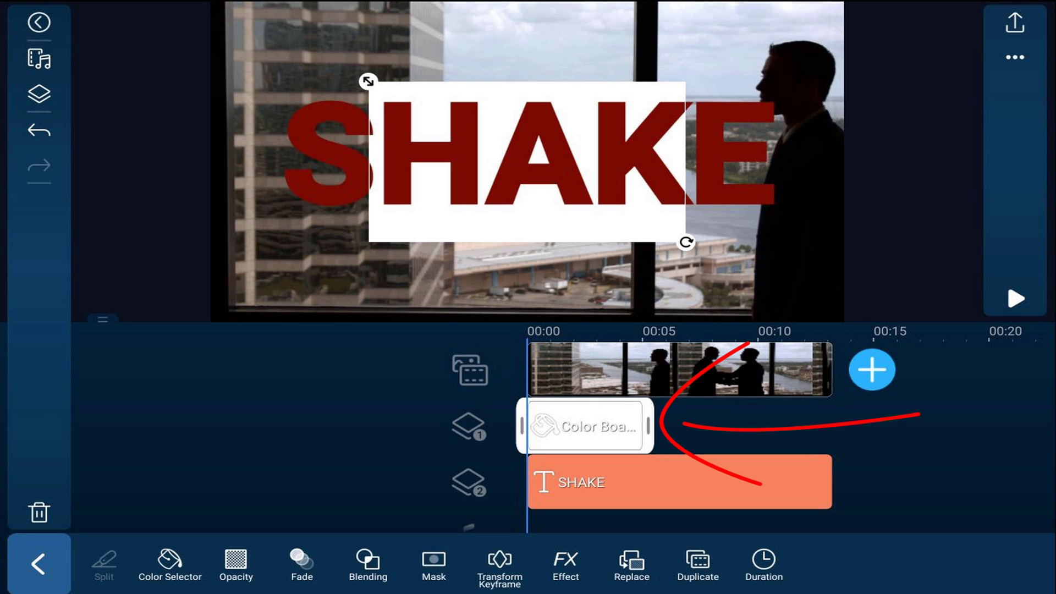
Extend the white Color Board to the video's end and scale it to fill the frame.
{"action": "left_click_drag", "start_coordinate": [649, 426], "coordinate": [815, 431]}
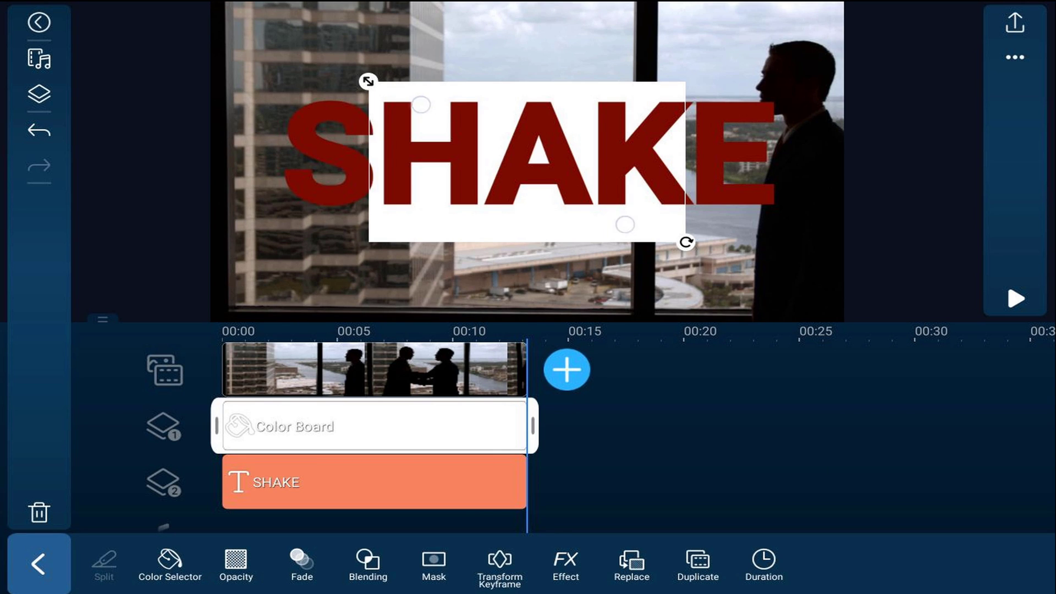
{"action": "left_click_drag", "start_coordinate": [610, 216], "coordinate": [716, 255]}
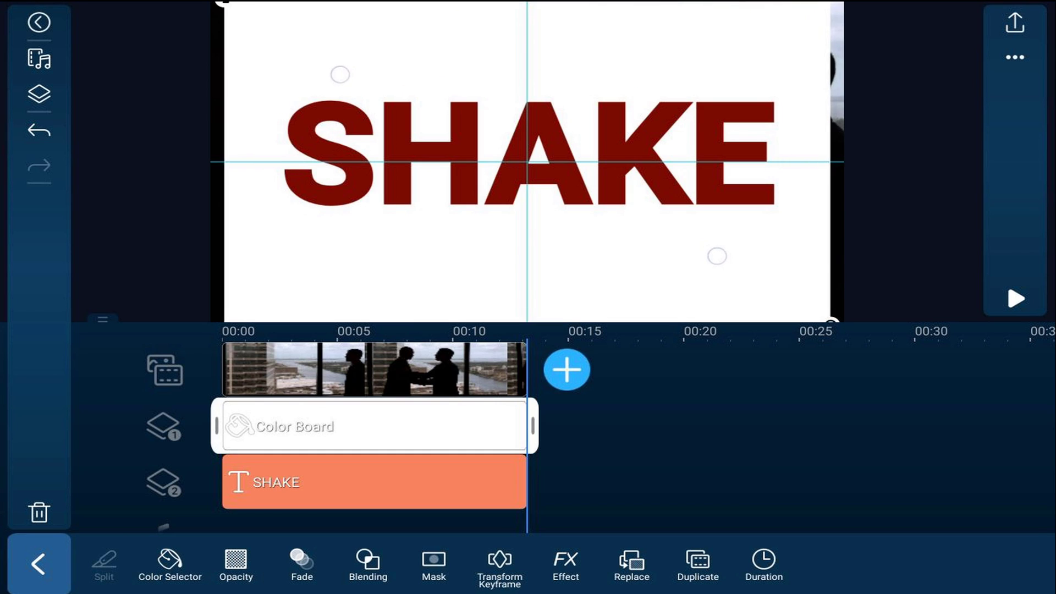
{"action": "left_click_drag", "start_coordinate": [716, 256], "coordinate": [740, 280]}
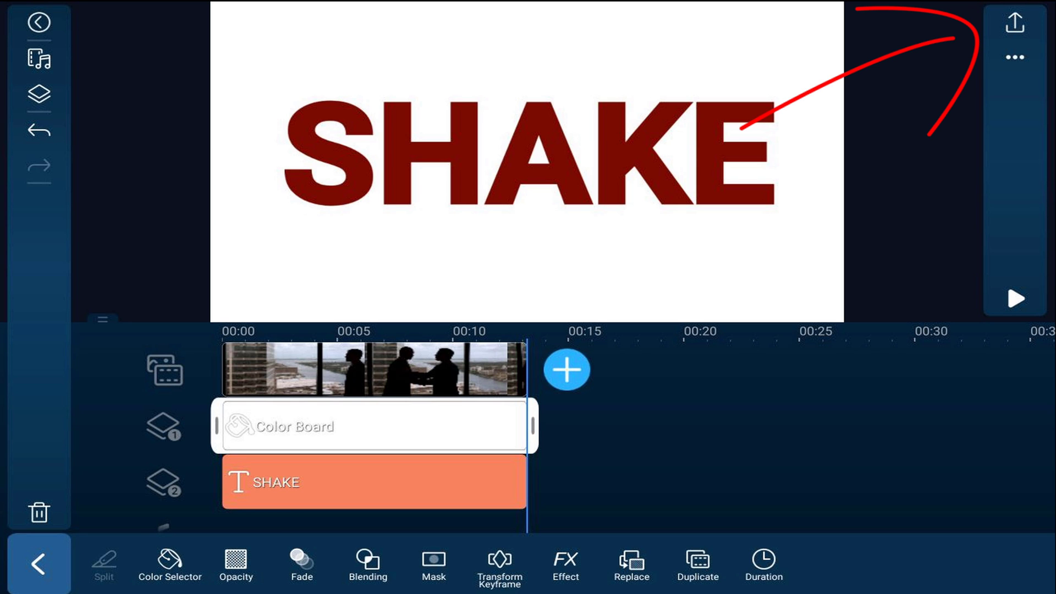
{"action": "left_click", "coordinate": [1015, 23]}
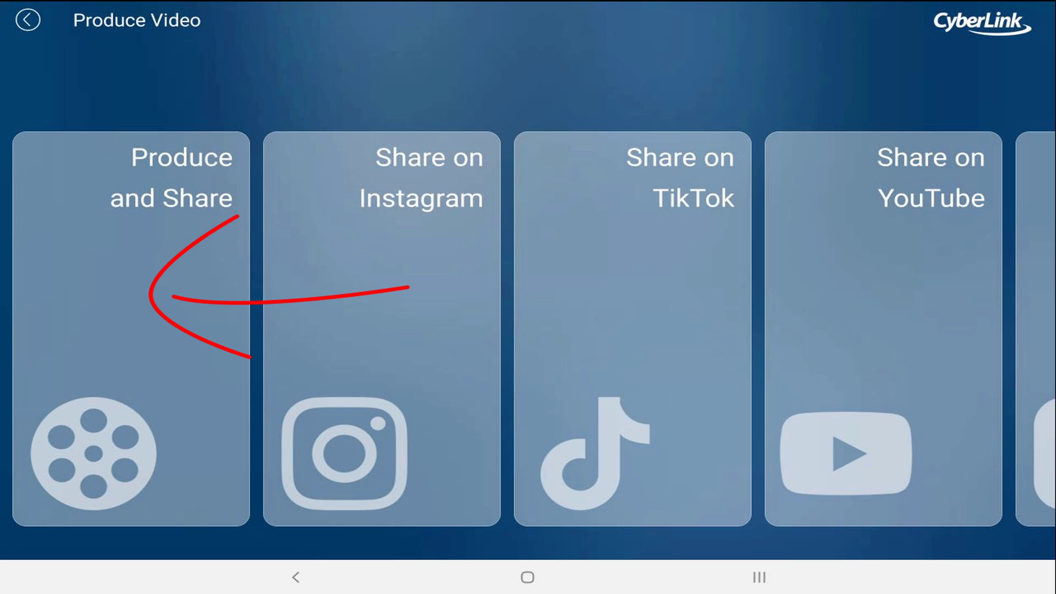
Produce the red SHAKE-on-white video to the camera roll and return to the editor.
{"action": "left_click", "coordinate": [130, 330]}
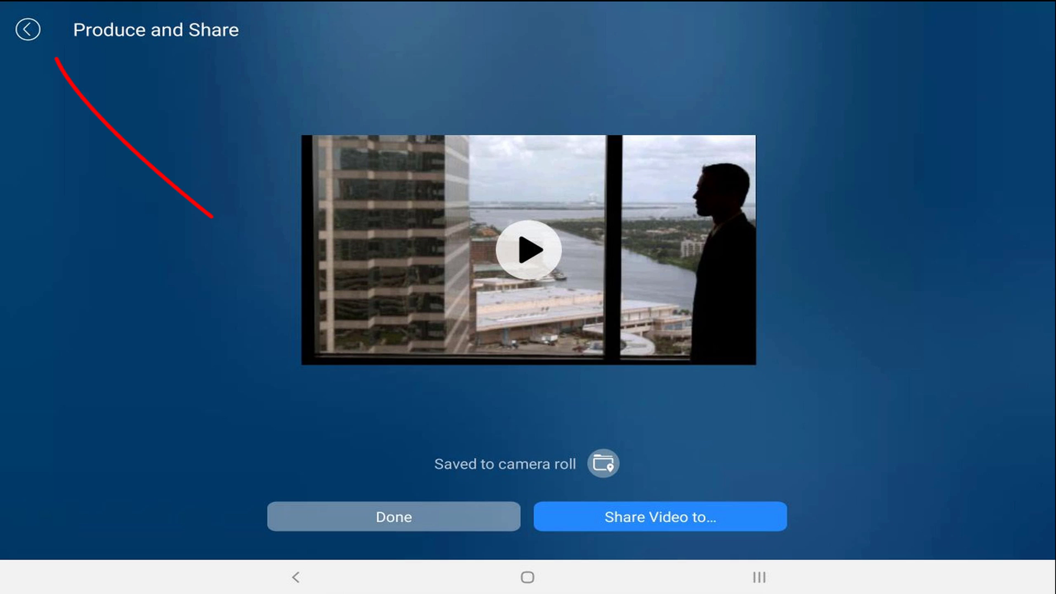
{"action": "left_click", "coordinate": [28, 30]}
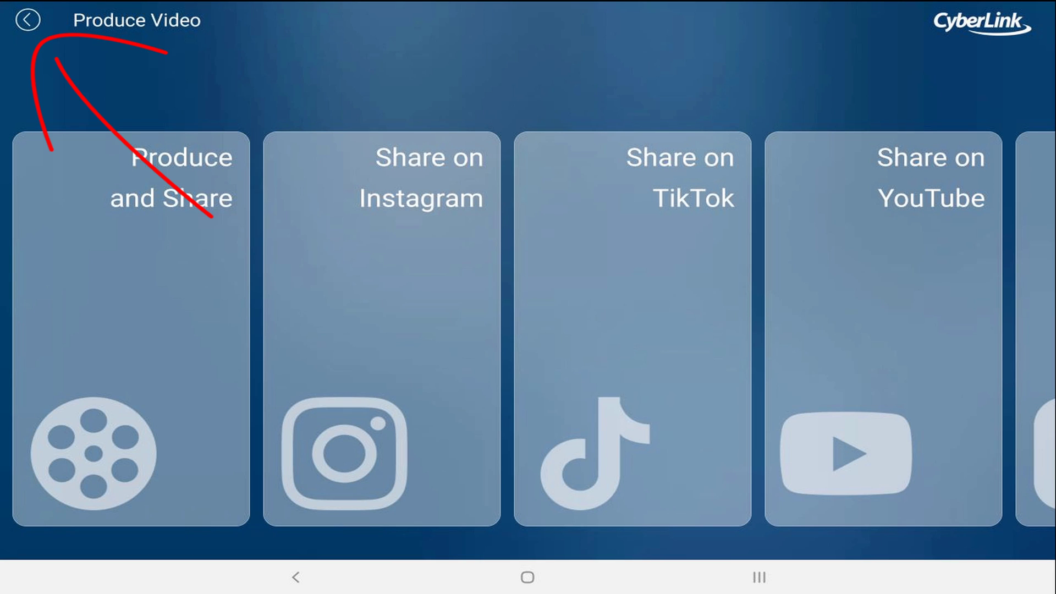
{"action": "left_click", "coordinate": [27, 19]}
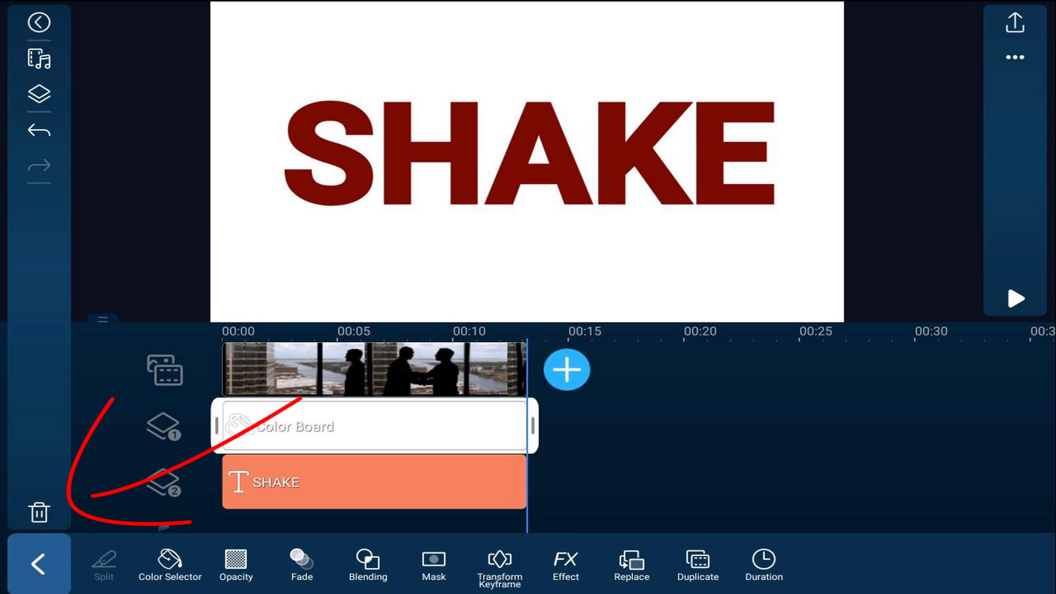
Delete the white Color Board and SHAKE title clips, leaving only the handshake video.
{"action": "left_click", "coordinate": [39, 513]}
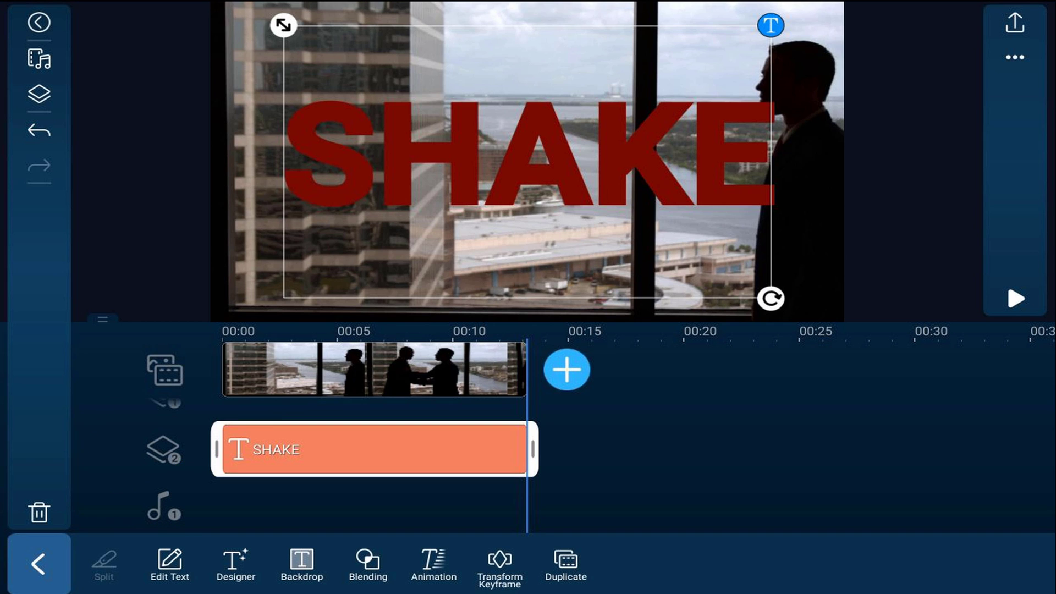
{"action": "left_click", "coordinate": [39, 513]}
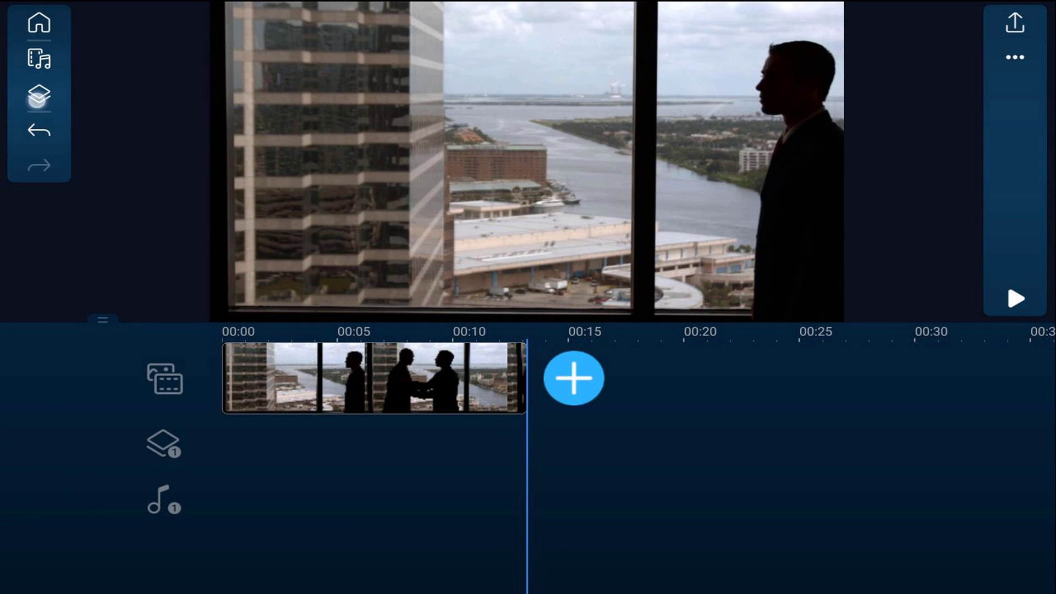
{"action": "left_click", "coordinate": [39, 94]}
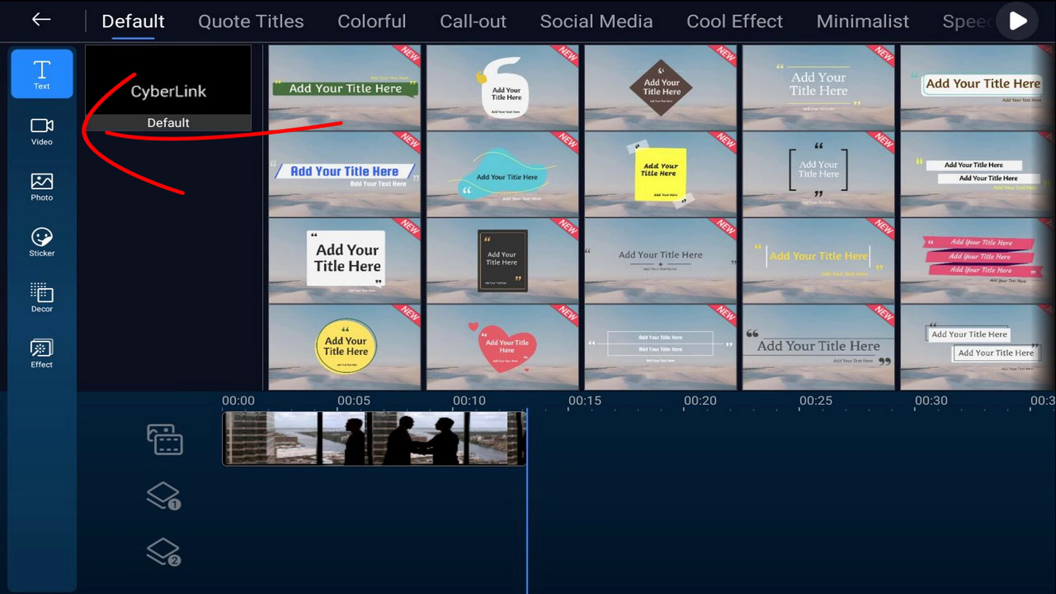
Add the SHAKE clip from the PowerDirector video folder as an overlay and drag it toward the video's start.
{"action": "left_click", "coordinate": [41, 131]}
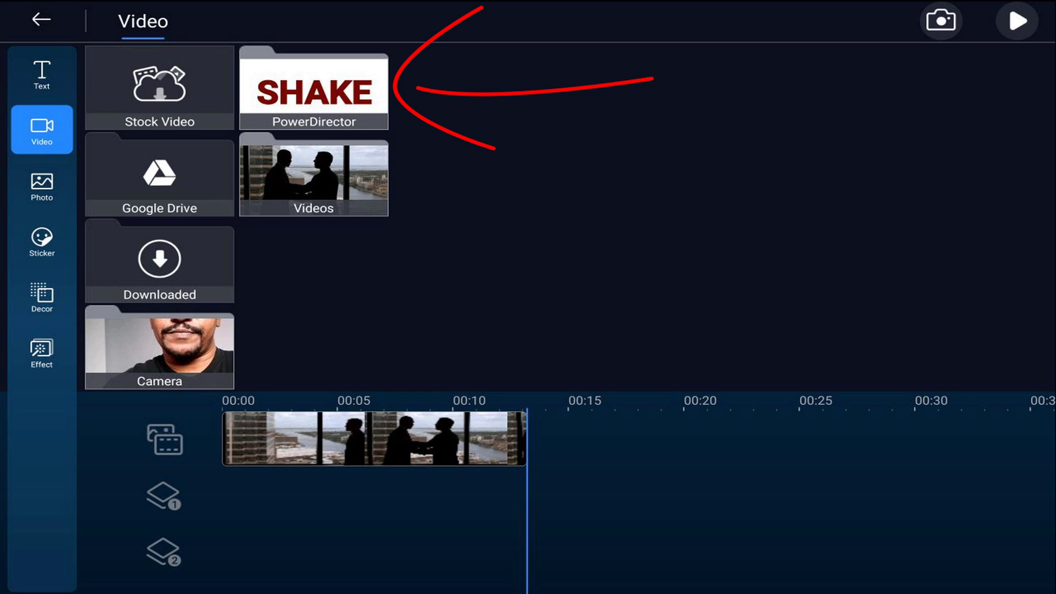
{"action": "left_click", "coordinate": [314, 91]}
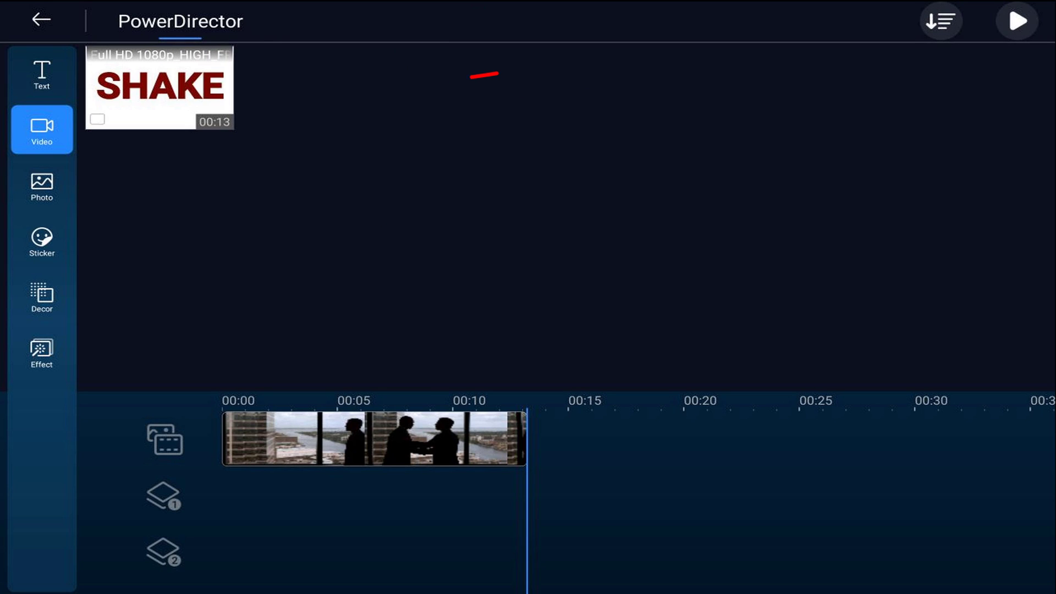
{"action": "left_click", "coordinate": [160, 86]}
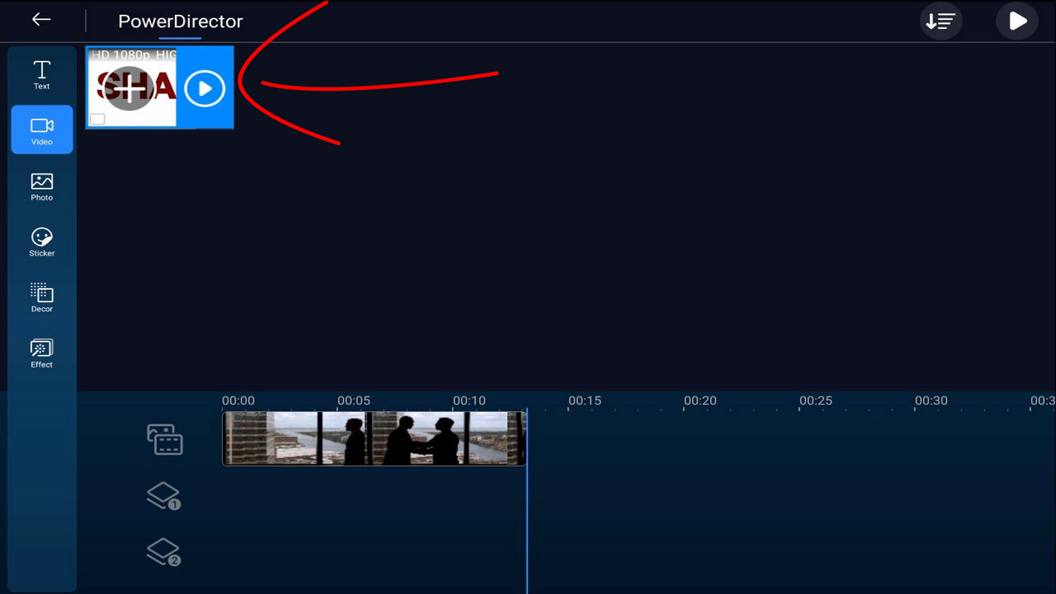
{"action": "left_click", "coordinate": [129, 89]}
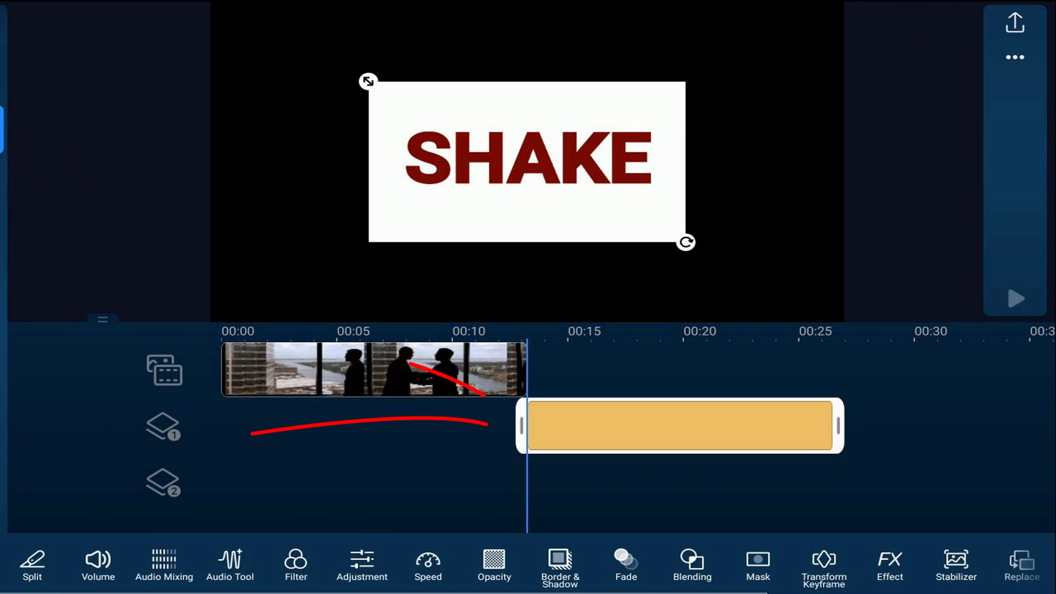
{"action": "left_click", "coordinate": [613, 426]}
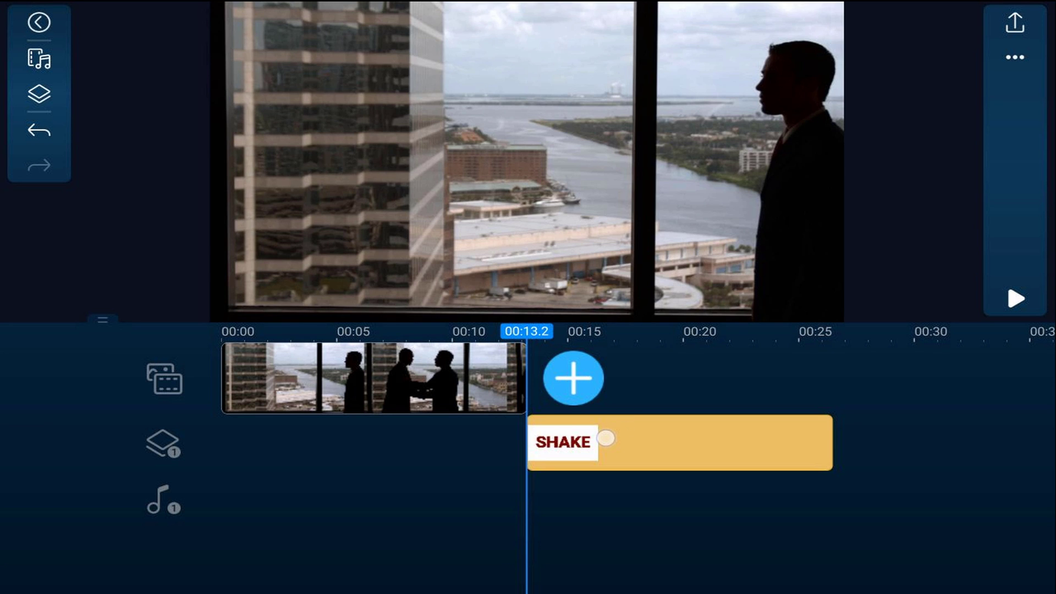
{"action": "mouse_move", "coordinate": [606, 438]}
{"action": "left_mouse_down"}
{"action": "mouse_move", "coordinate": [312, 442]}
{"action": "mouse_move", "coordinate": [501, 438]}
{"action": "left_mouse_up"}
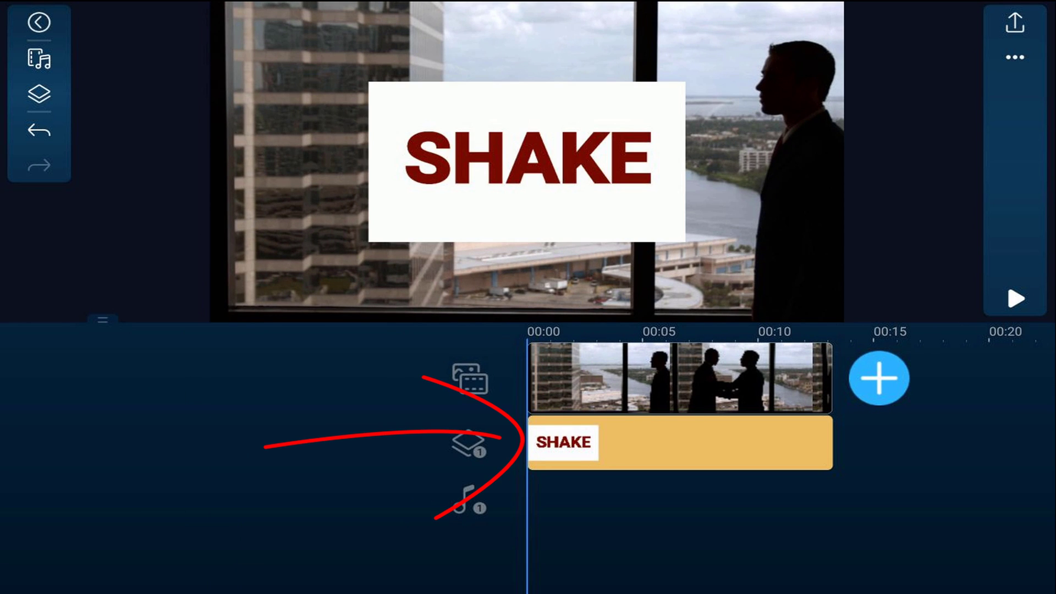
Select the SHAKE overlay and stretch it in the preview to cover the entire frame.
{"action": "left_click", "coordinate": [668, 443]}
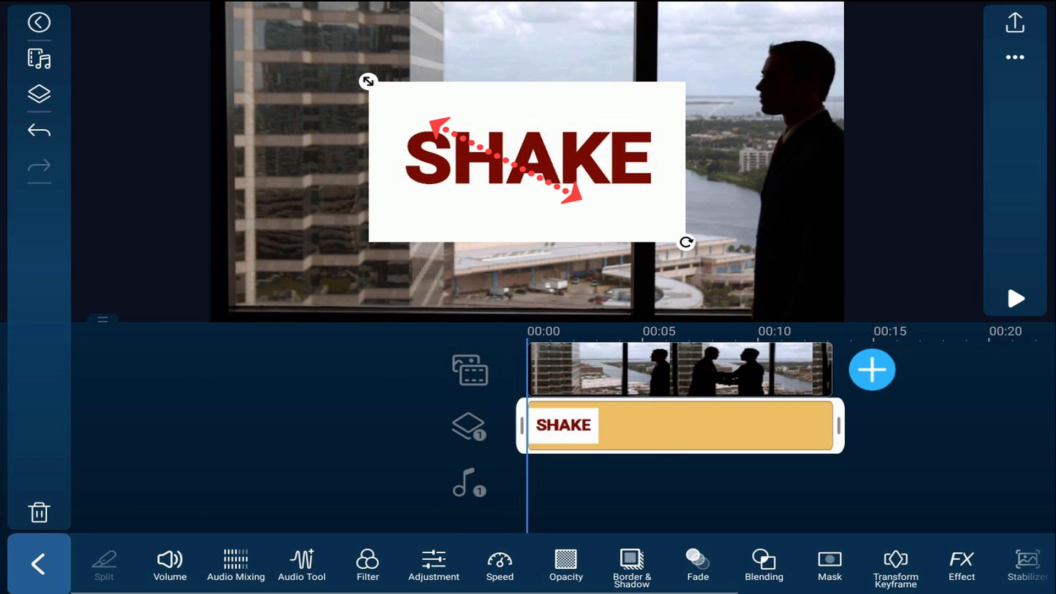
{"action": "left_click_drag", "start_coordinate": [578, 194], "coordinate": [642, 225]}
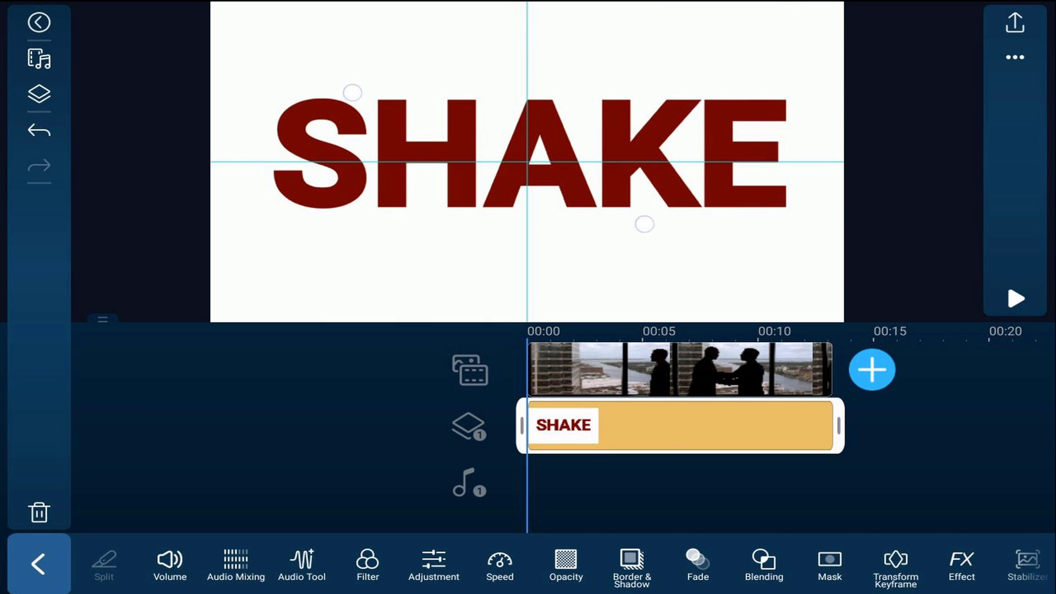
{"action": "left_click_drag", "start_coordinate": [649, 225], "coordinate": [649, 226]}
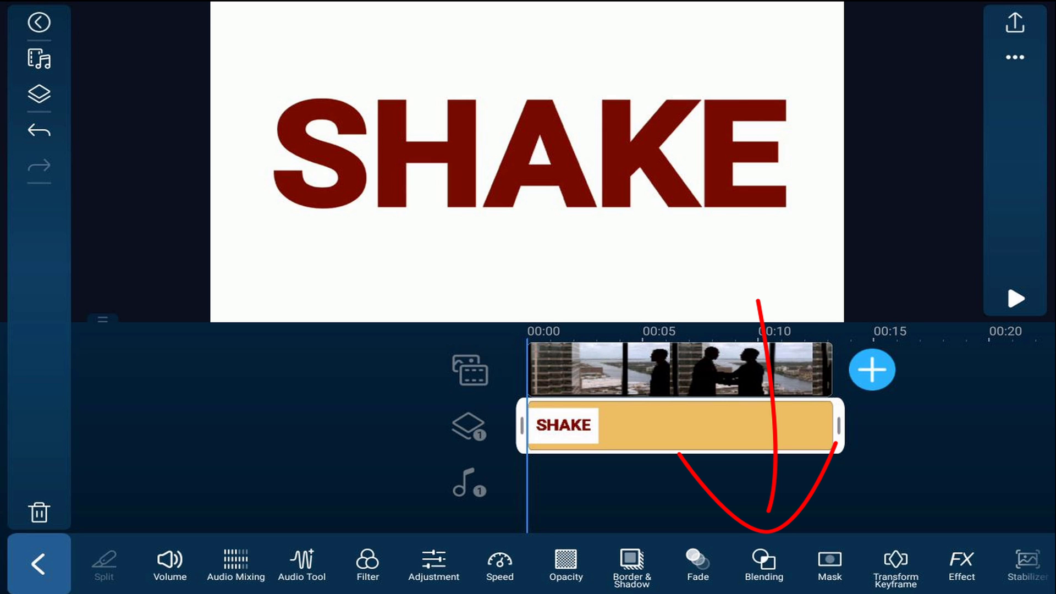
Apply Multiply blending to the SHAKE overlay and play the video to check it.
{"action": "left_click", "coordinate": [764, 561]}
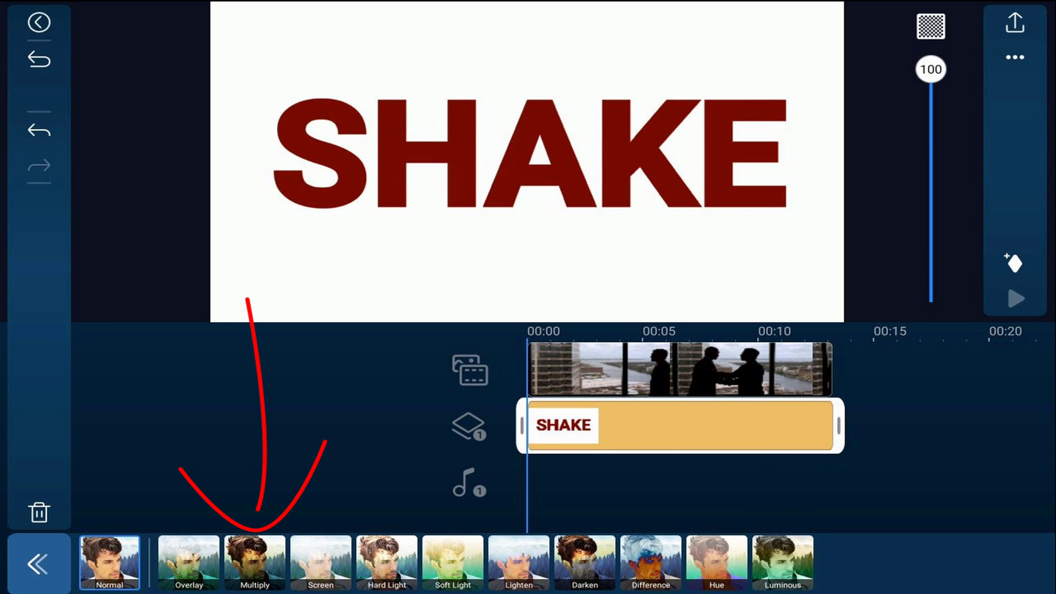
{"action": "left_click", "coordinate": [254, 564]}
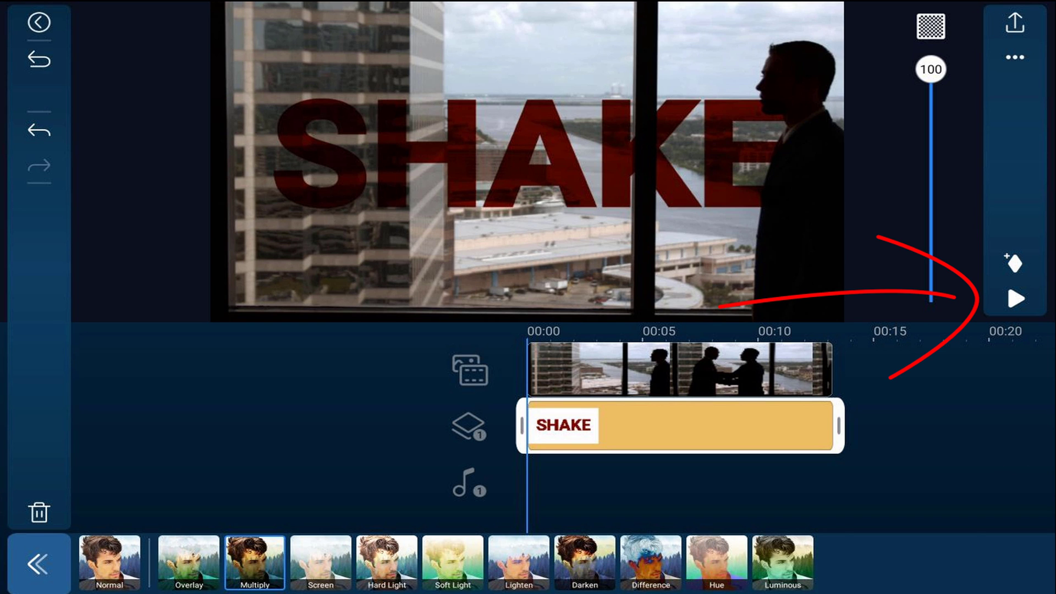
{"action": "left_click", "coordinate": [1017, 299]}
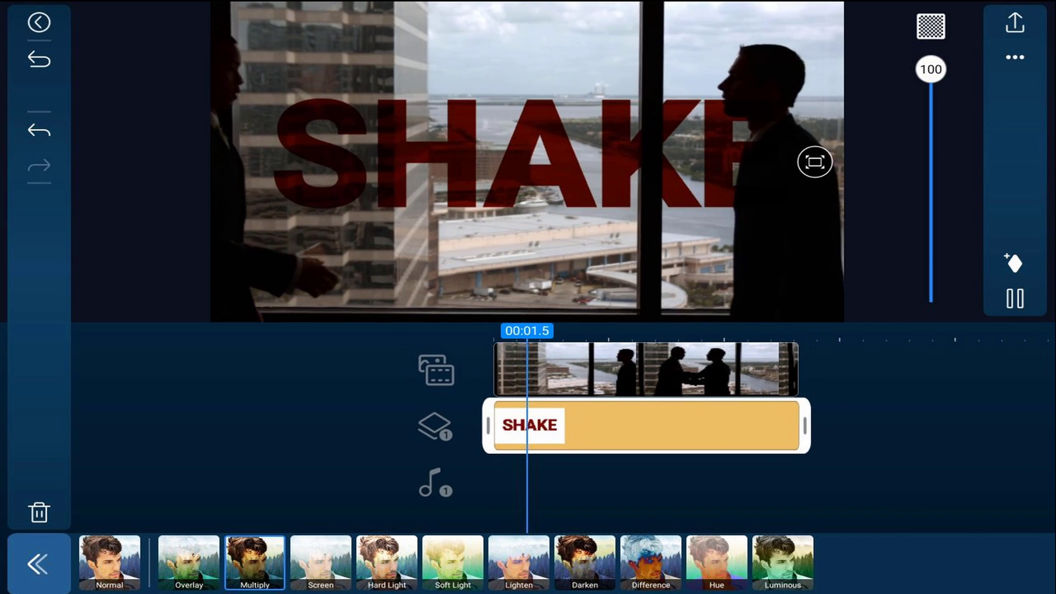